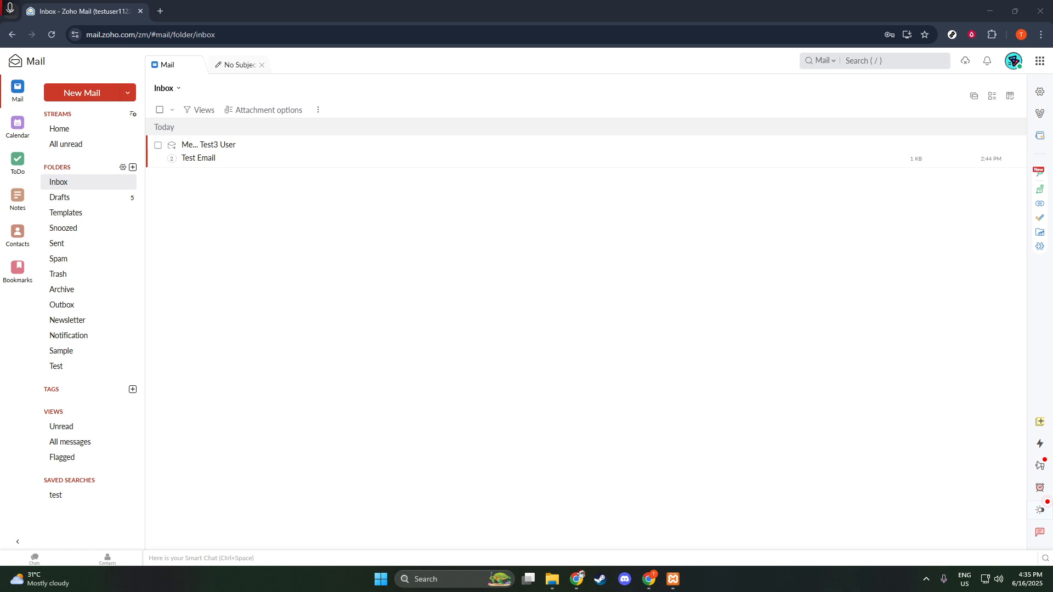
Create a new incoming email filter in the mail settings and name it Sample Filter.
click(1036, 93)
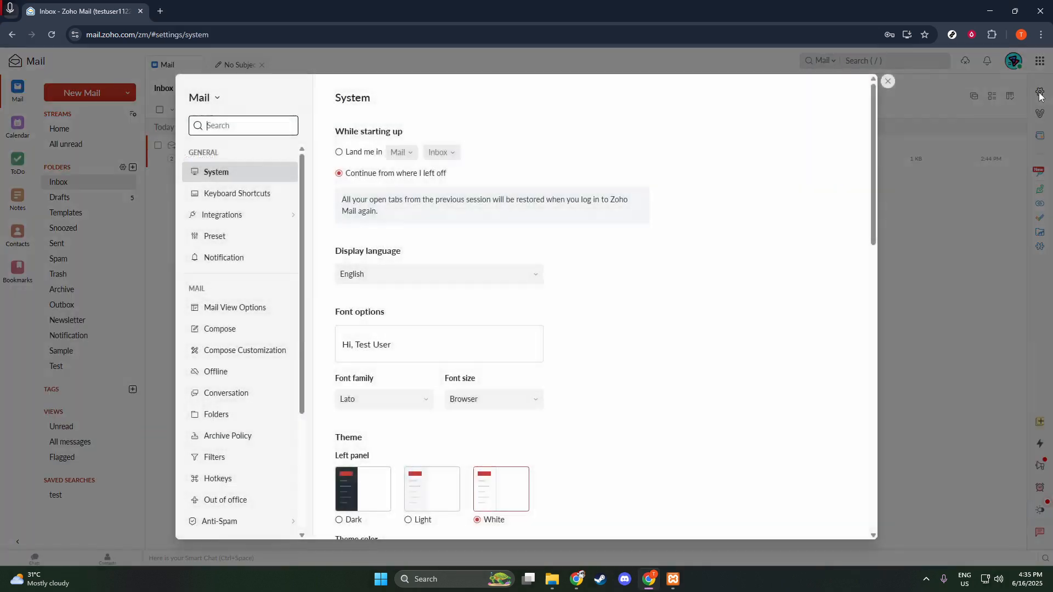
scroll(274, 373, down, 1)
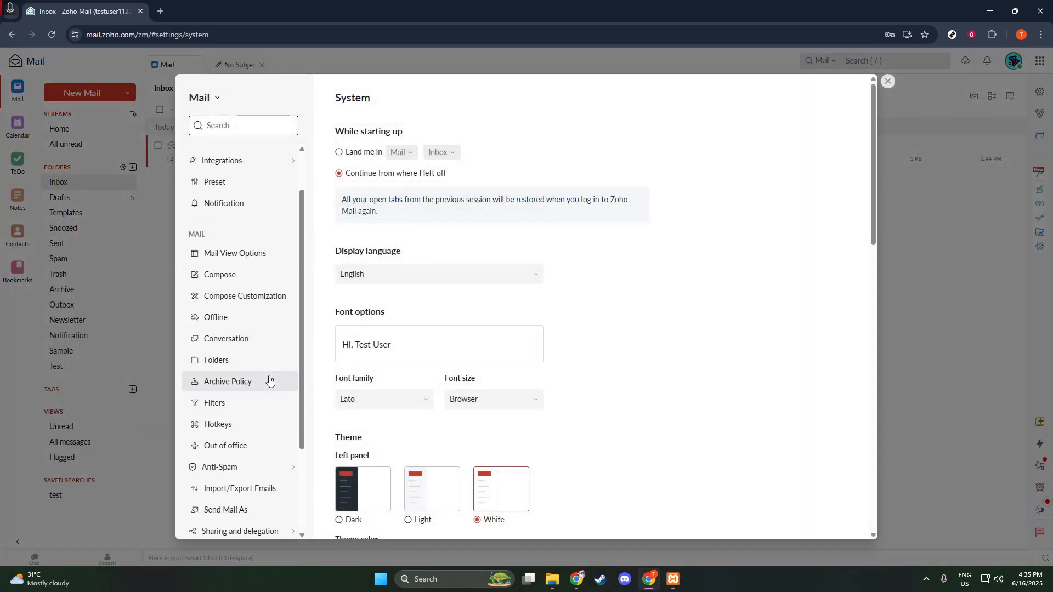
click(248, 404)
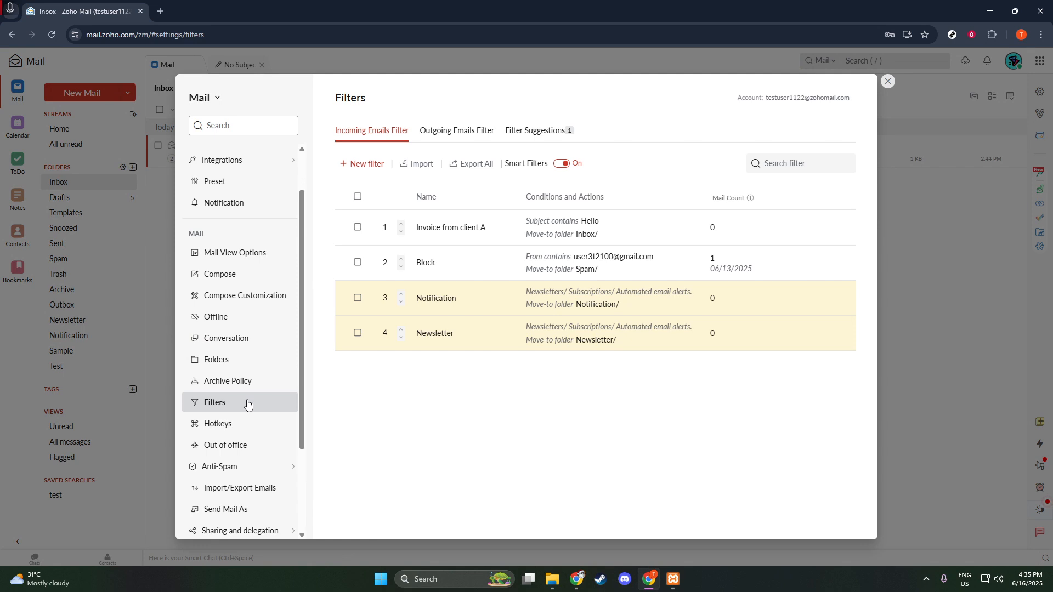
click(373, 164)
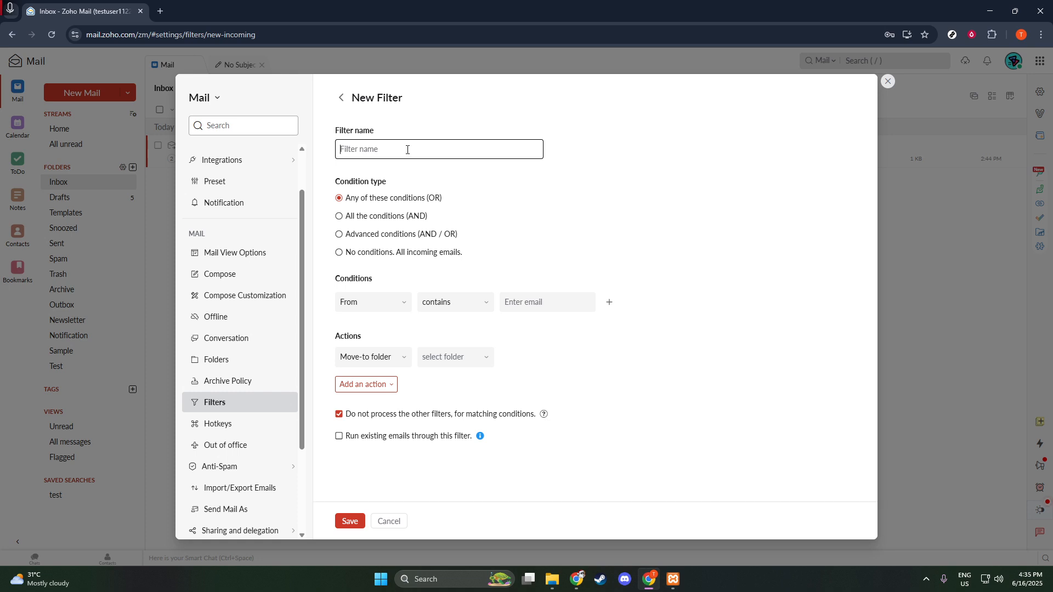
text(Sample Fi)
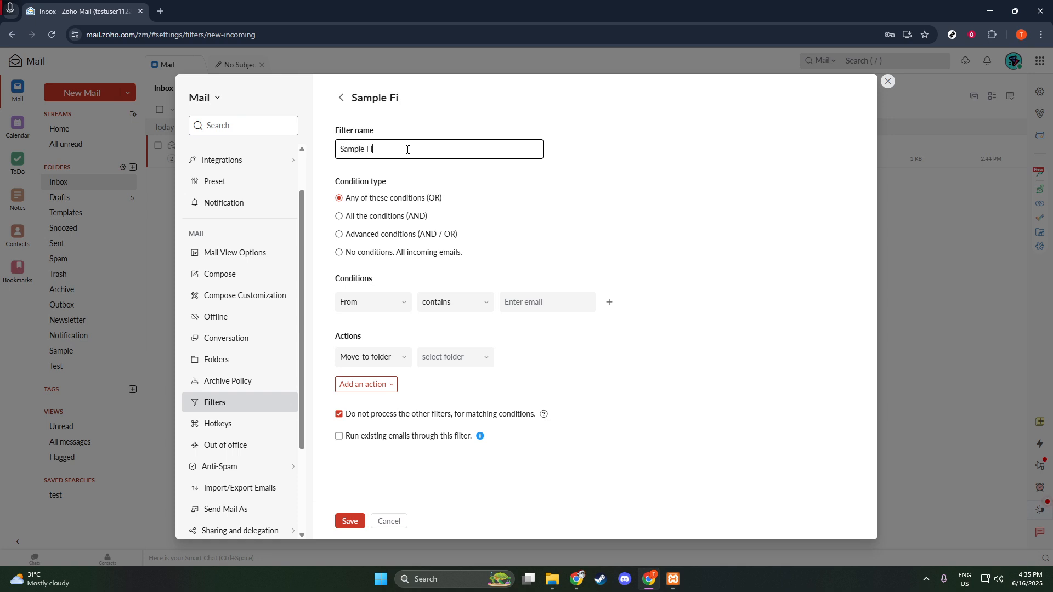
text(lter)
click(439, 308)
click(387, 303)
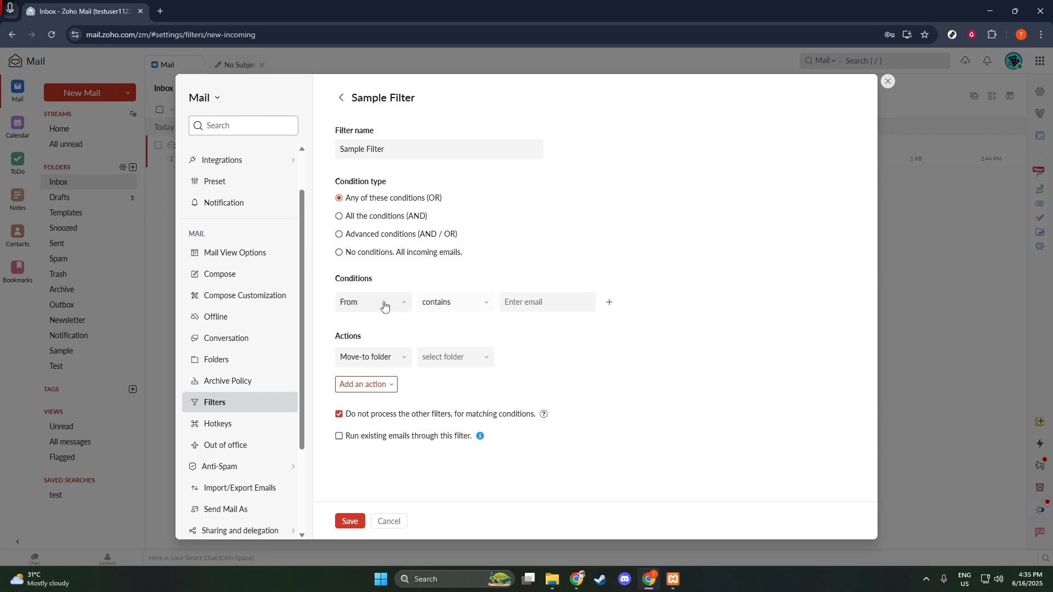
click(387, 301)
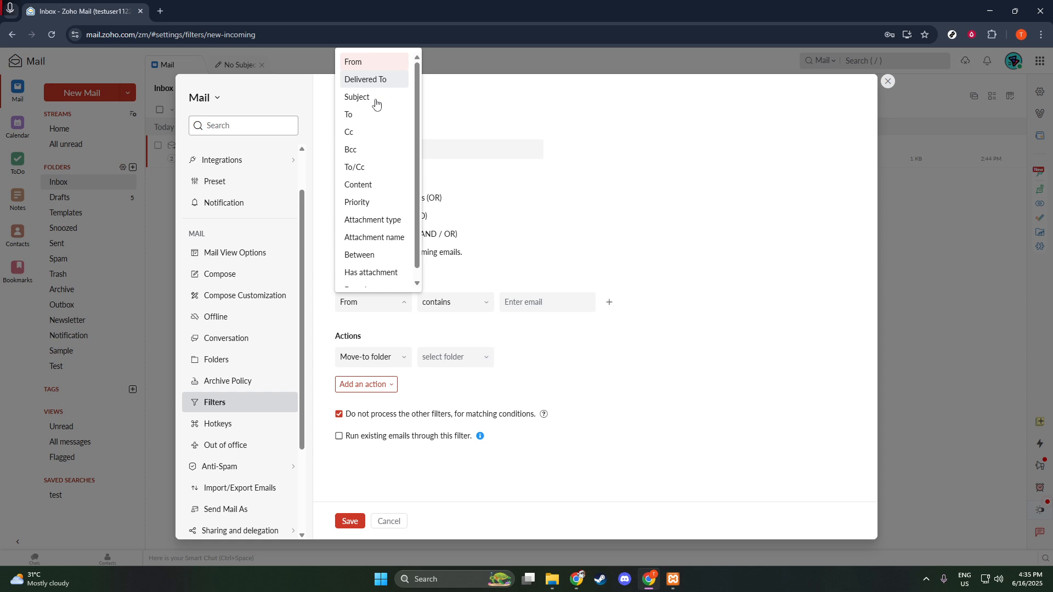
scroll(380, 181, down, 1)
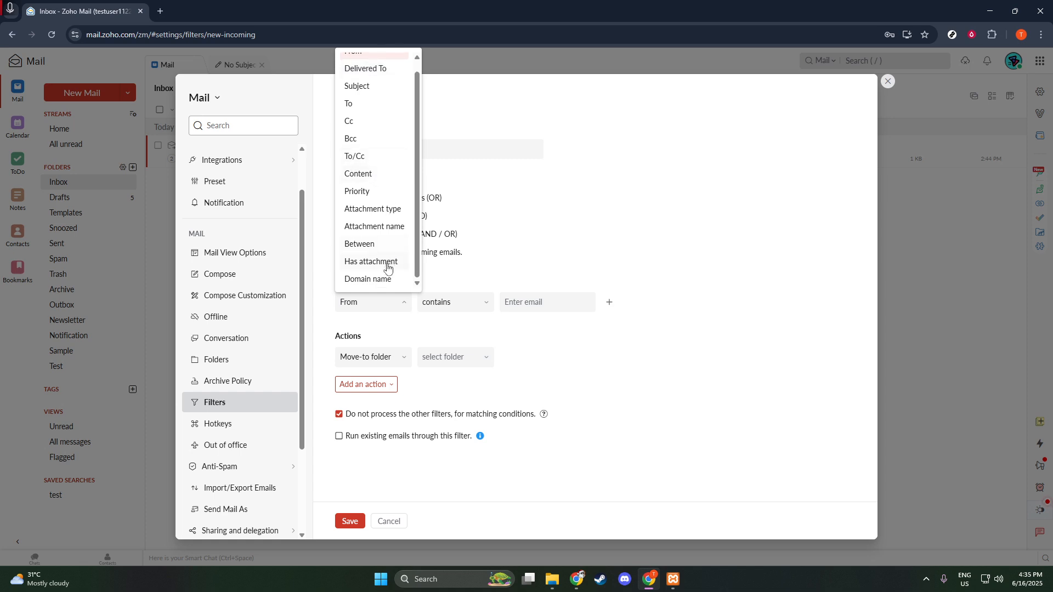
click(429, 327)
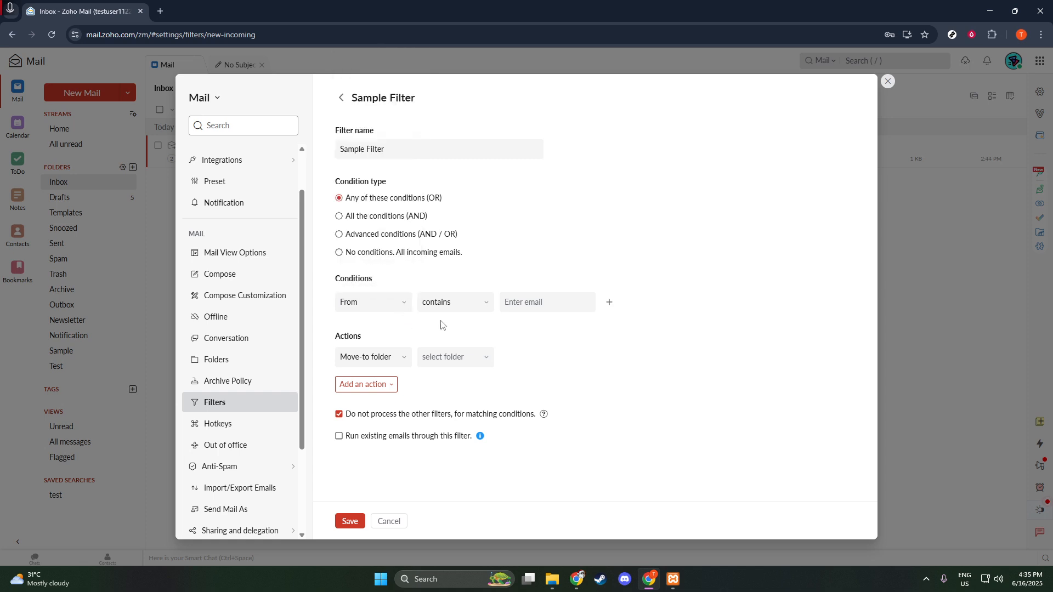
click(484, 303)
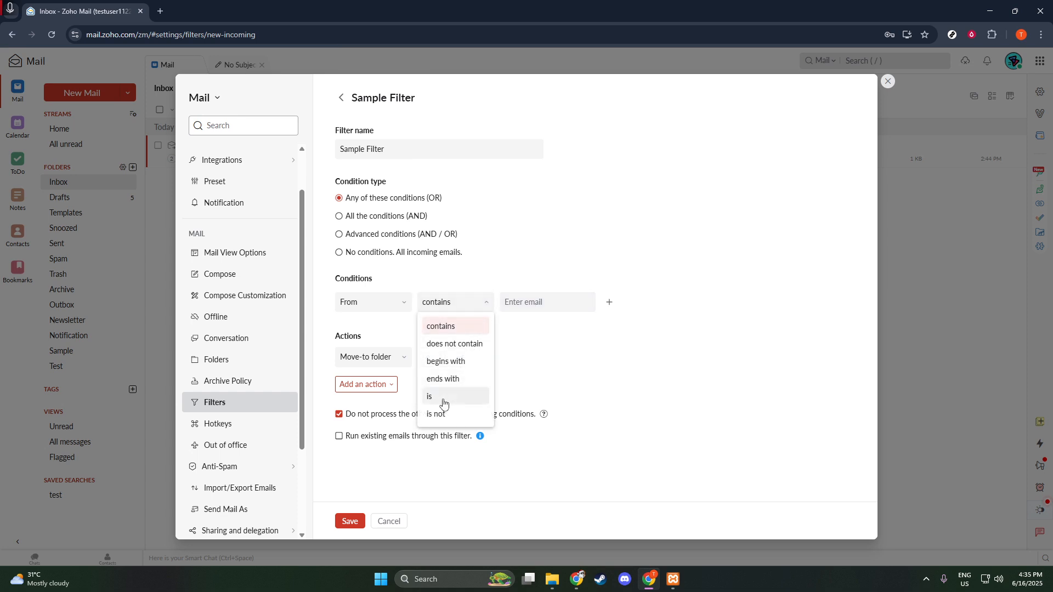
click(445, 362)
click(535, 295)
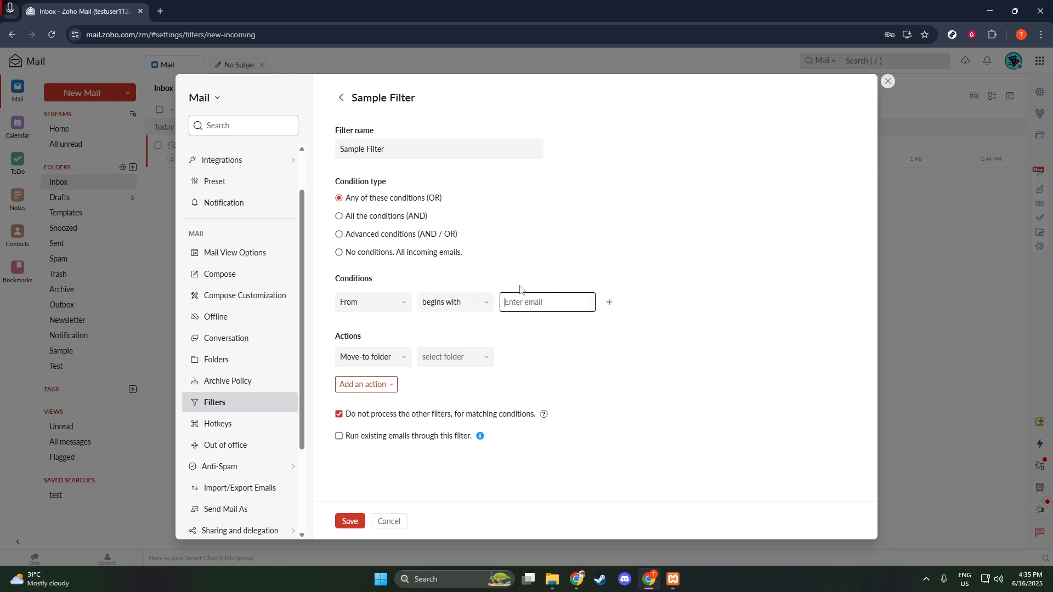
click(465, 302)
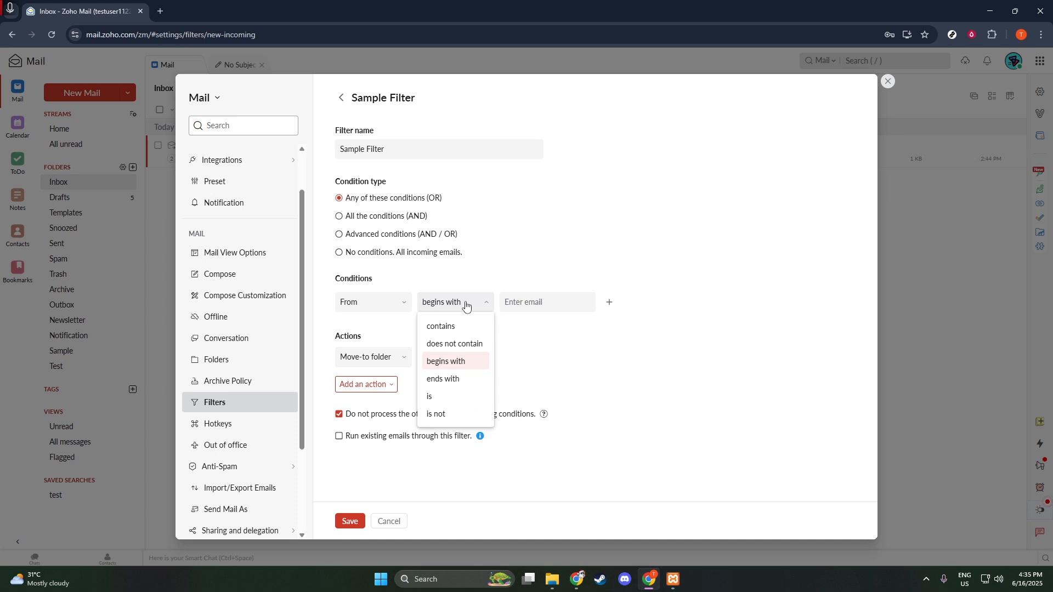
click(469, 326)
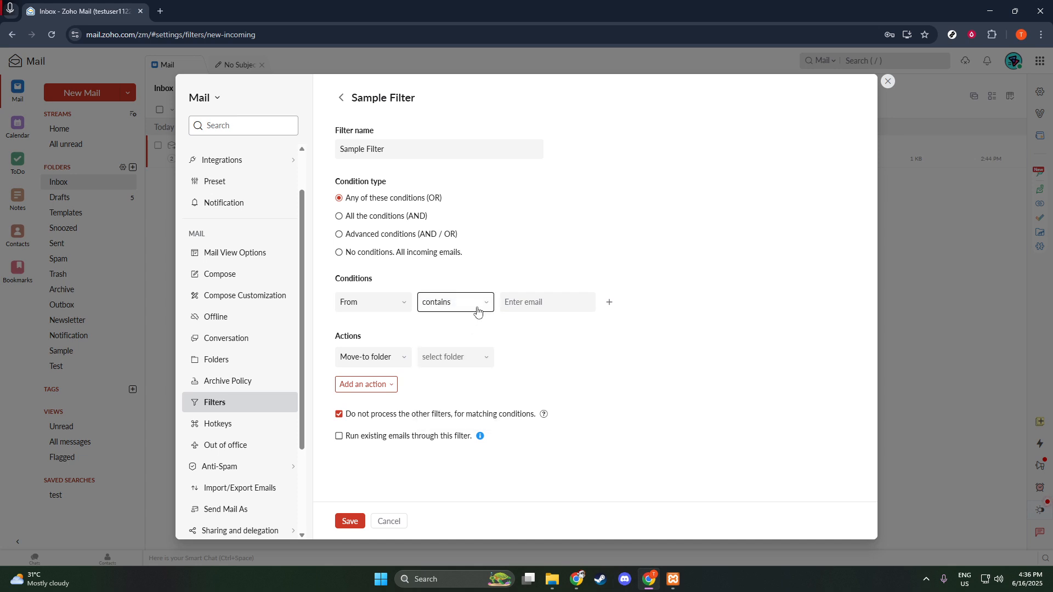
Set the filter condition to From ends with .com and have matching emails moved to the Newsletter folder.
click(477, 310)
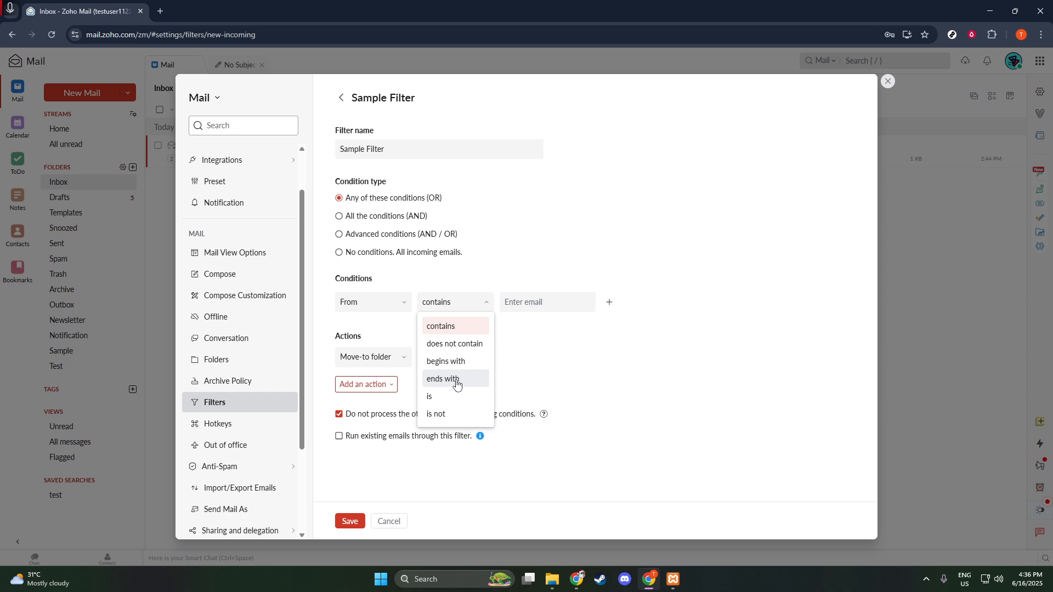
click(456, 380)
click(527, 311)
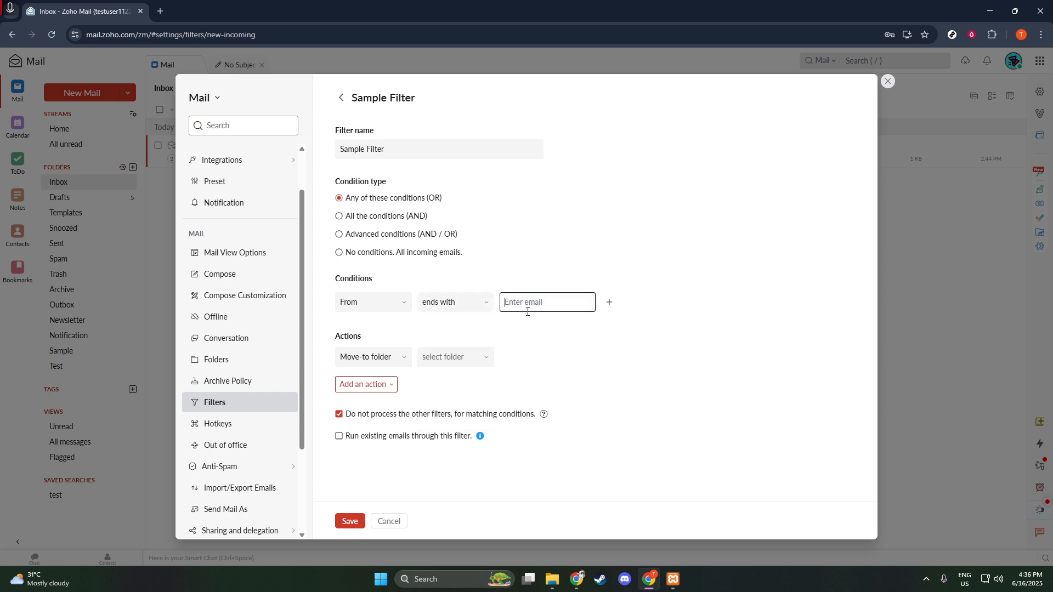
text(.com)
click(536, 363)
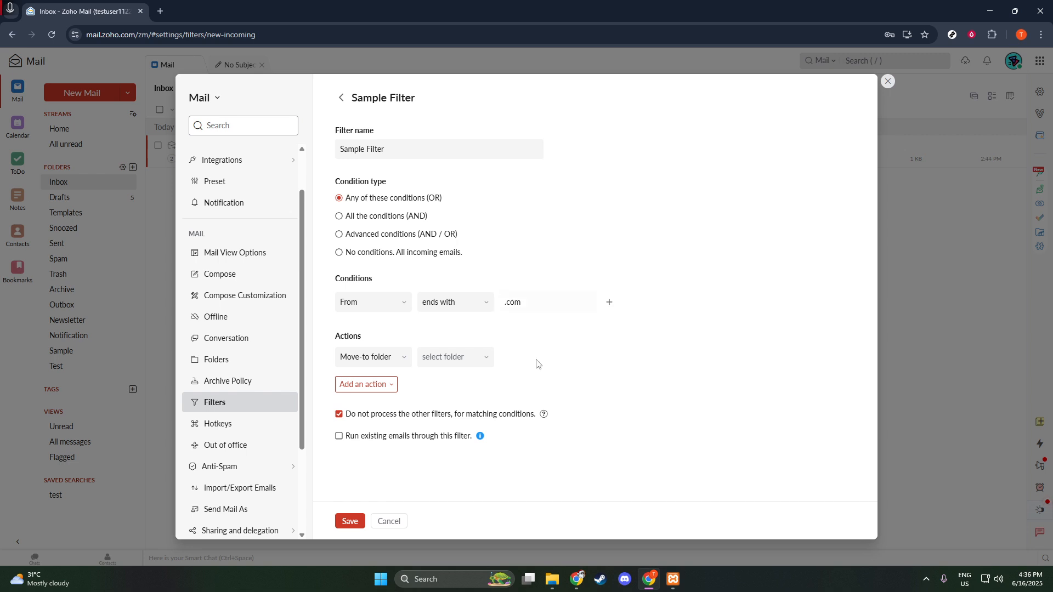
click(476, 359)
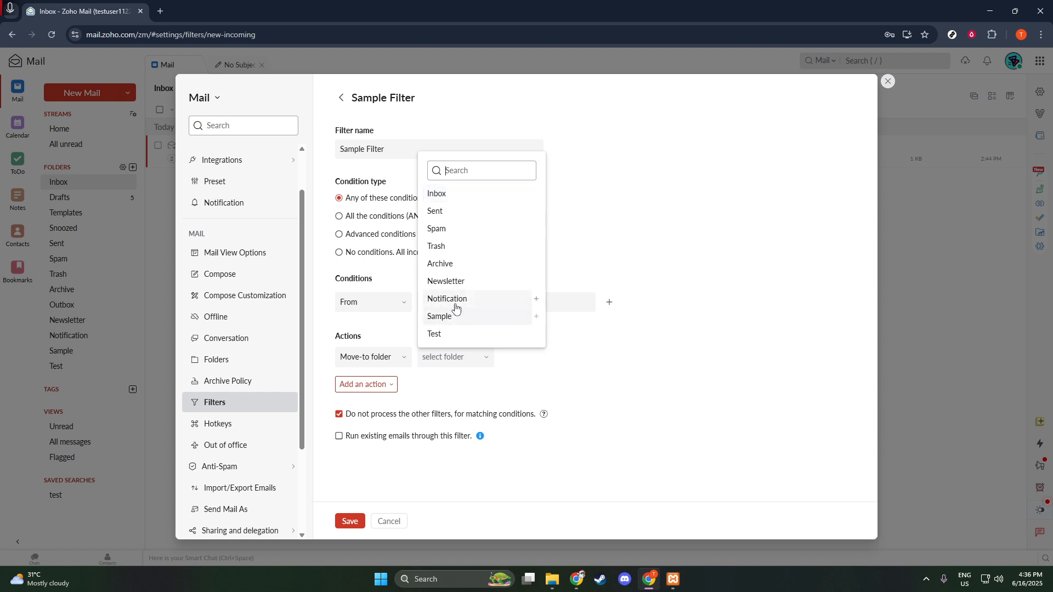
click(459, 284)
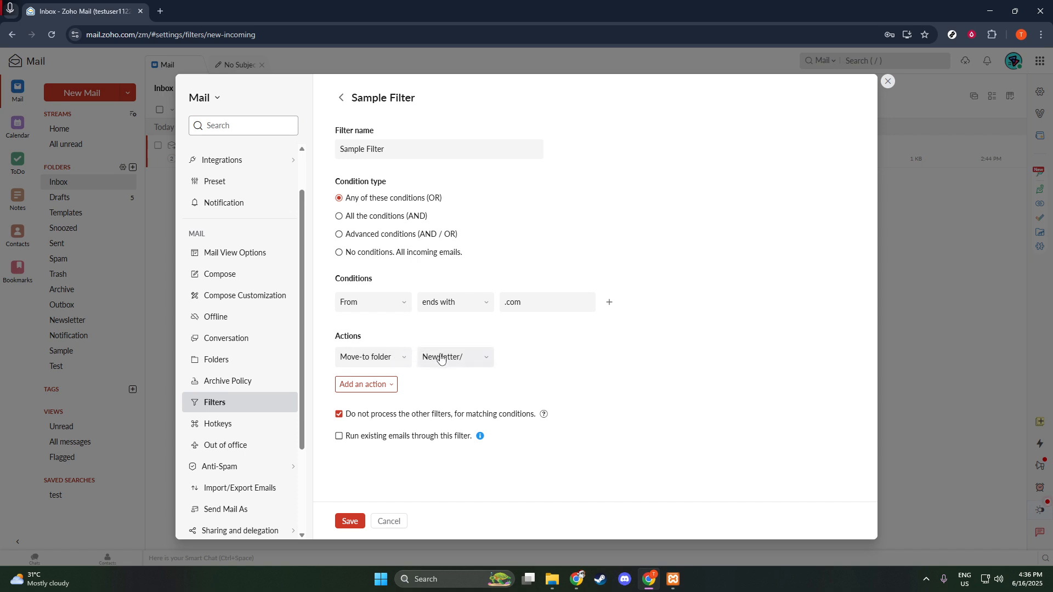
click(398, 364)
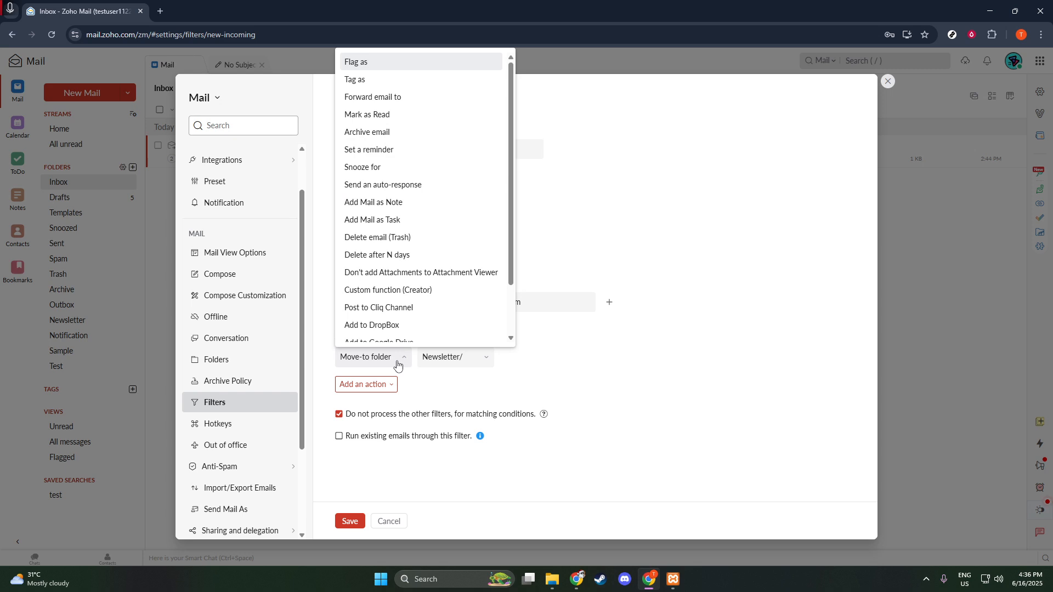
click(398, 364)
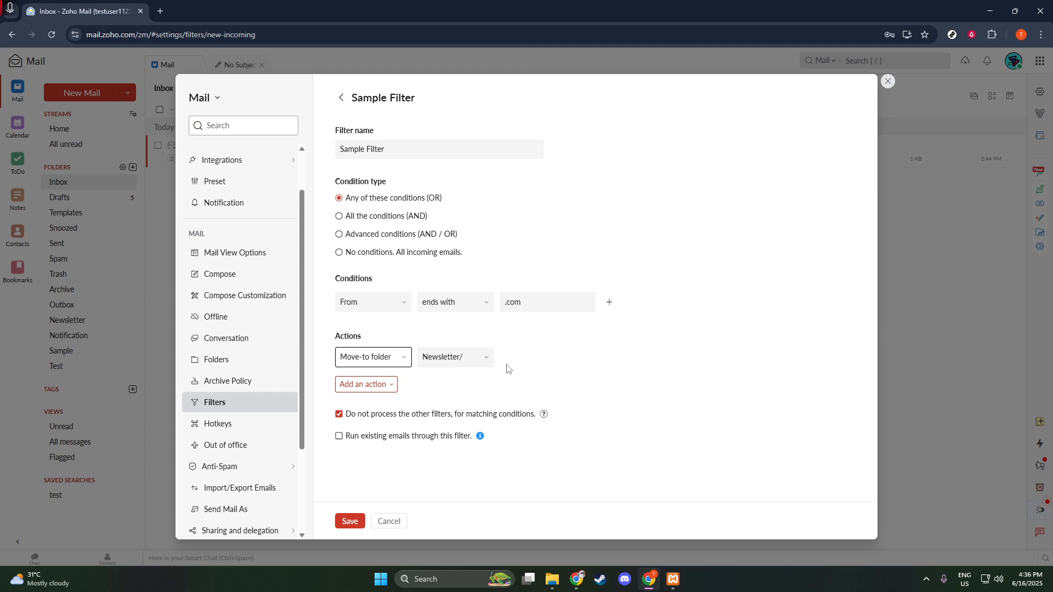
click(488, 365)
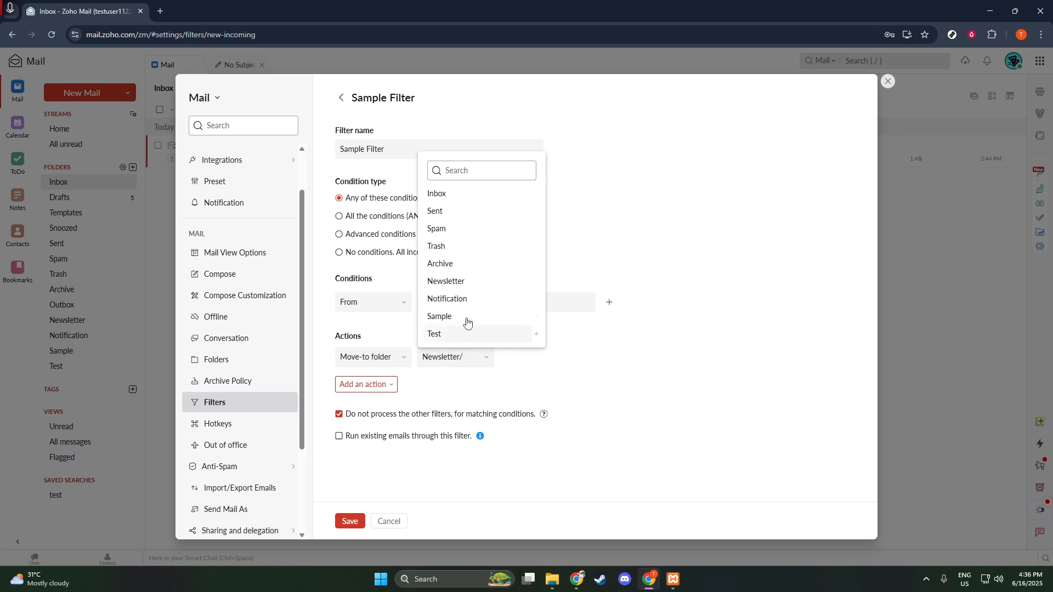
click(462, 300)
Set the move-to folder of Sample Filter to Newsletter and save the filter.
click(486, 358)
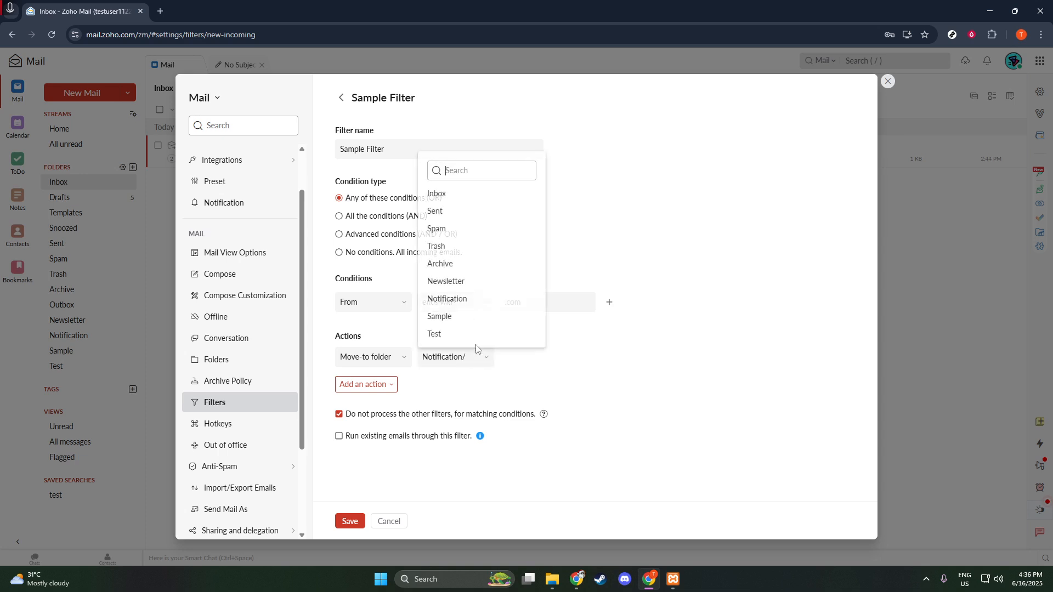
click(462, 282)
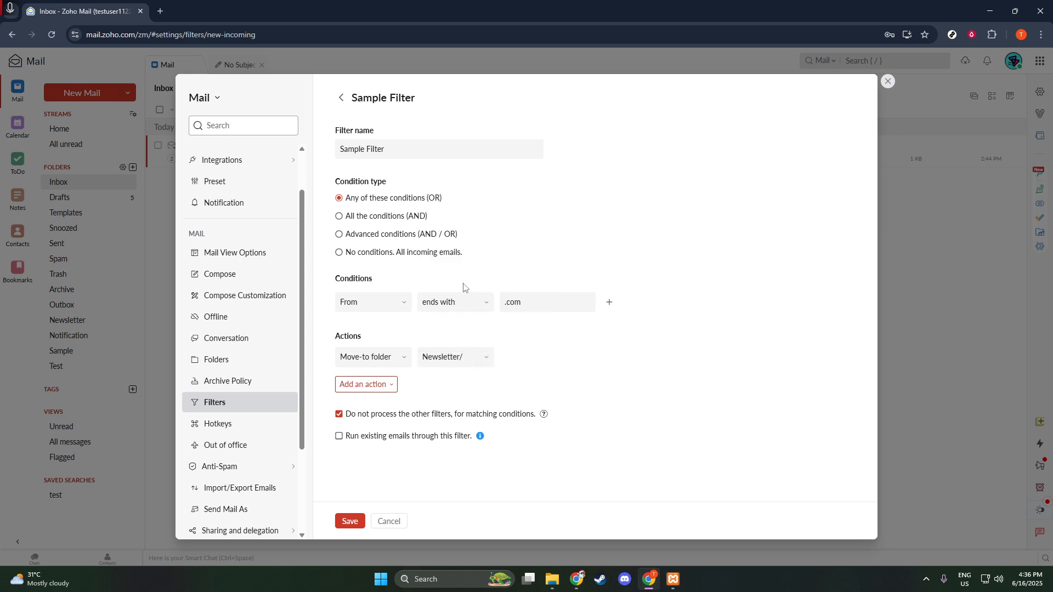
click(350, 521)
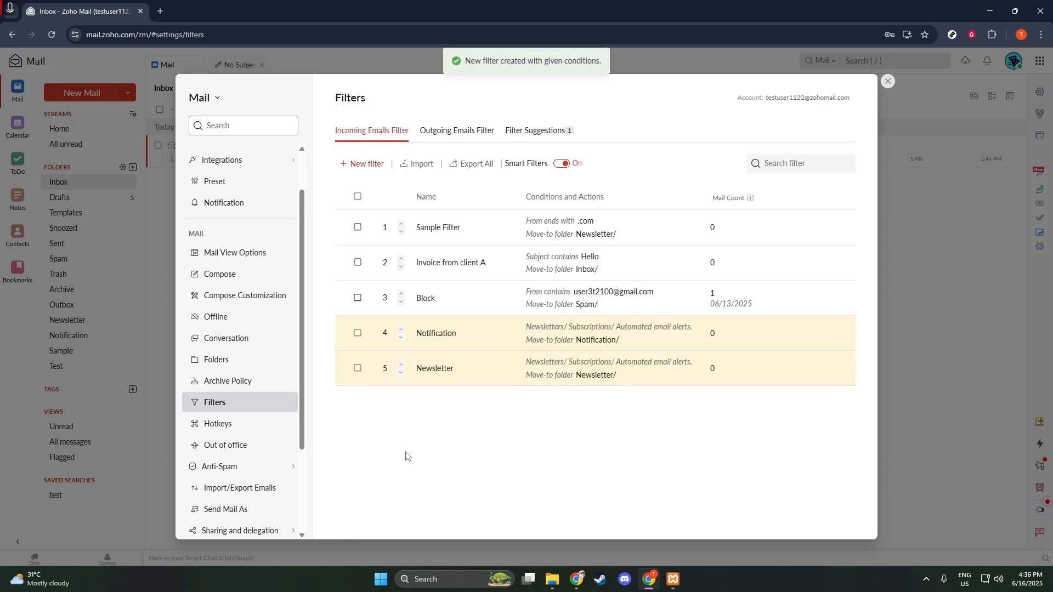